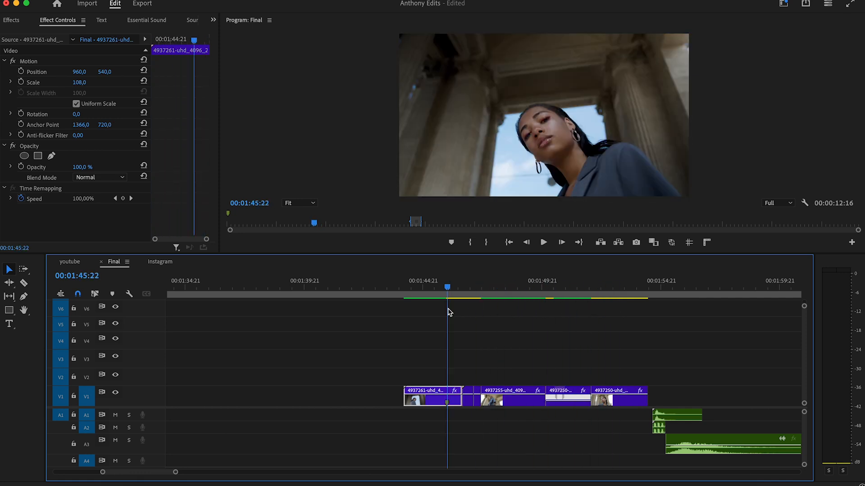
- Insert a frame hold segment into the first clip at 00:01:45:22 and delete the leftover footage right after it
click(447, 393)
right_click(451, 403)
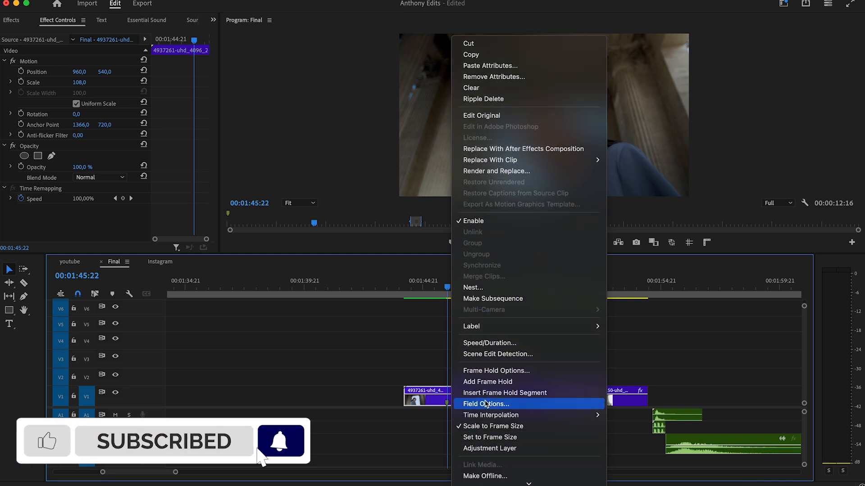
click(503, 404)
click(497, 282)
key(Delete)
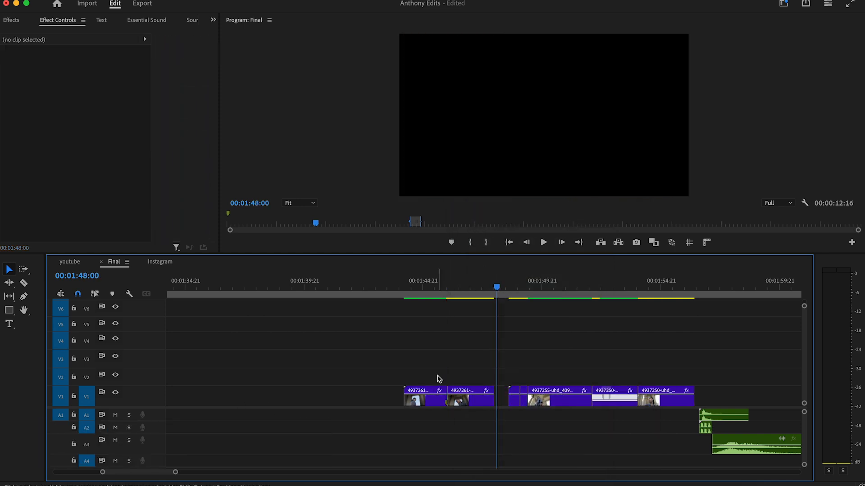
- Shorten the frozen segment to 15 frames and move the first clip and frozen segment up against the next clip
click(448, 298)
key(shift+Right)
key(shift+Right)
key(shift+Right)
key(c)
click(463, 396)
key(v)
click(475, 399)
key(Delete)
drag(423, 368, 453, 400)
drag(428, 400, 505, 383)
- Draw a freehand opacity mask around the woman on the frozen frame's V2 copy and set Mask Feather to 0
click(502, 289)
drag(503, 287, 500, 287)
click(50, 155)
click(555, 193)
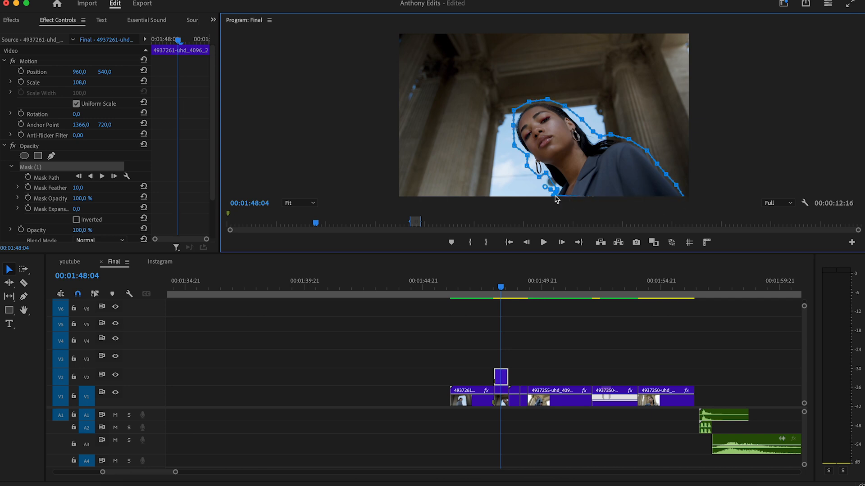
drag(87, 190, 78, 189)
- Duplicate the masked frozen clip from V2 onto the tracks above it, up to V7
click(501, 379)
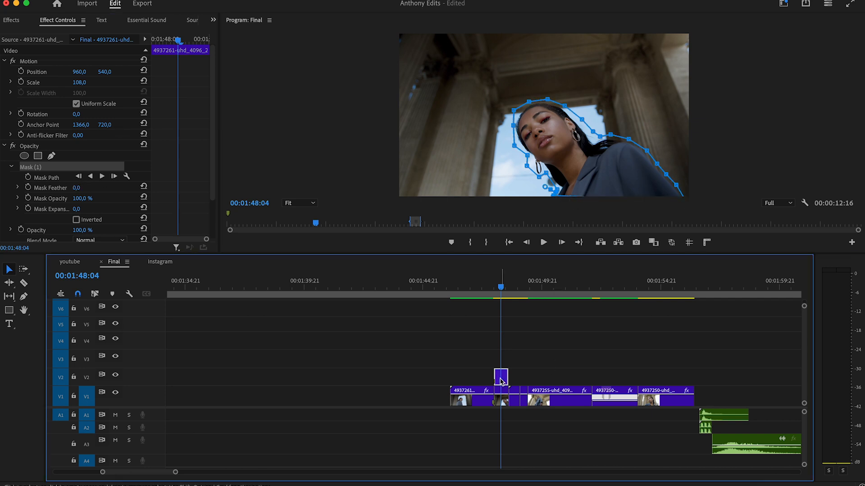
drag(502, 381, 504, 296)
drag(518, 243, 519, 251)
- Reposition each masked copy from V7 down to V2 to spread the cutouts across the frame, placing the V2 copy at 66, 825
drag(80, 72, 261, 72)
click(504, 309)
drag(108, 72, 0, 73)
click(501, 321)
click(507, 340)
click(504, 341)
drag(83, 72, 7, 72)
drag(110, 73, 0, 73)
drag(107, 73, 45, 72)
click(503, 358)
drag(100, 72, 229, 72)
click(503, 379)
drag(85, 73, 233, 72)
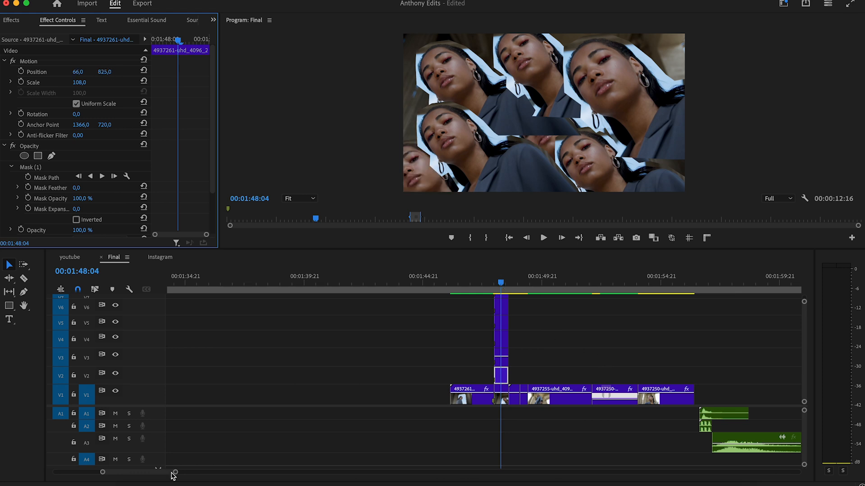
- Trim the starts of the masked copies from V7 down to V2 so each begins two frames later, starting at 00:01:47:23
drag(175, 473, 171, 473)
drag(483, 281, 470, 283)
key(Right)
key(Right)
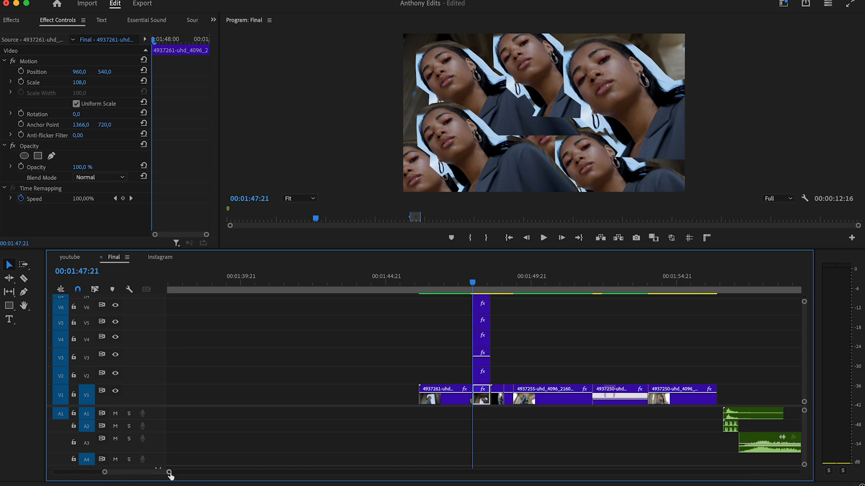
key(Right)
key(Right)
drag(500, 249, 500, 218)
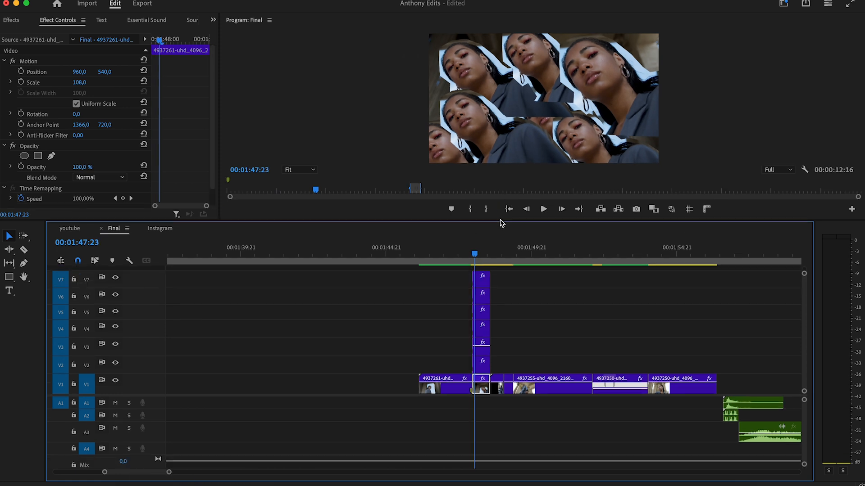
key(Right)
key(Right)
key(Right)
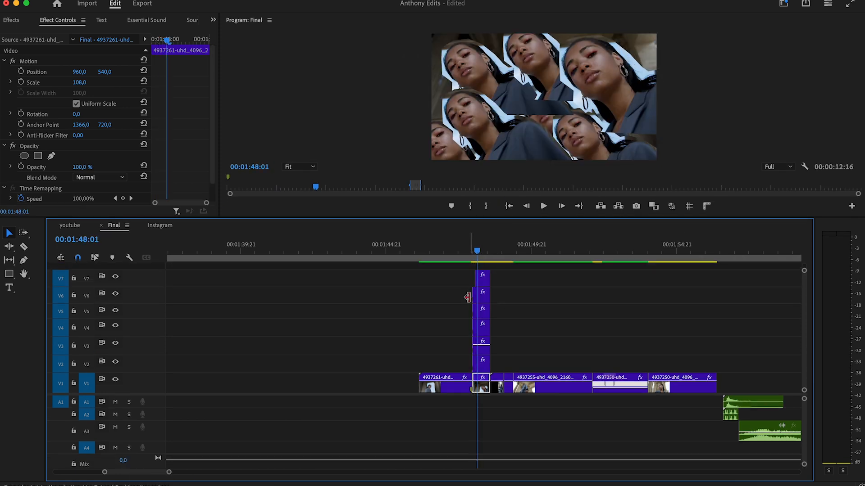
drag(475, 293, 482, 359)
key(Right)
key(Right)
key(Right)
key(Right)
key(Right)
key(Right)
key(Right)
key(Right)
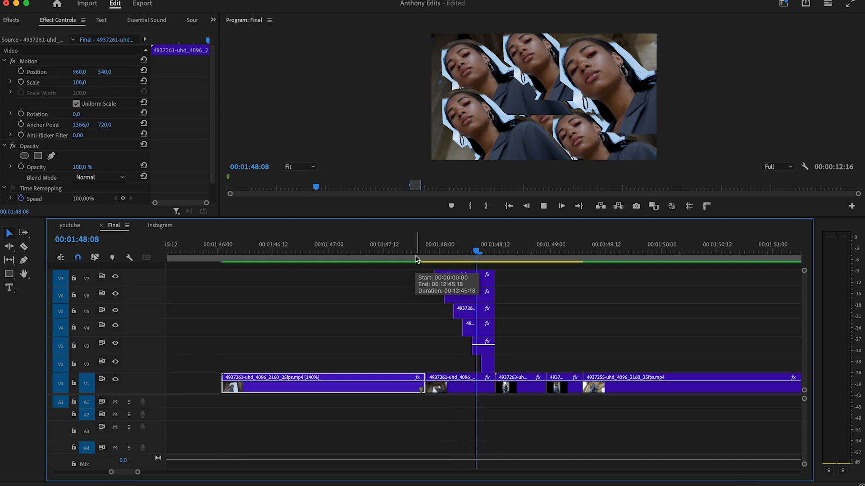
key(space)
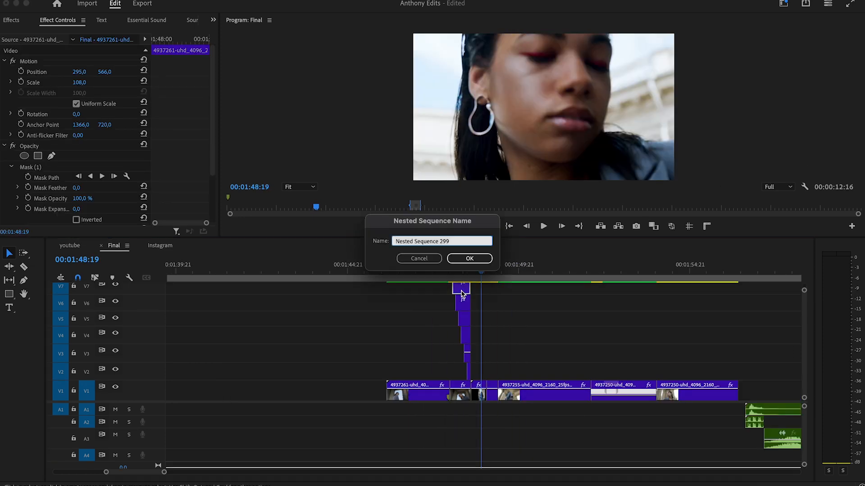
- Nest each of the six masked copies on V7 through V2 separately, keeping the default sequence names
key(Return)
key(alt+n)
key(Return)
click(465, 322)
key(alt+n)
key(Return)
click(466, 335)
key(alt+n)
key(Return)
click(467, 353)
key(alt+n)
key(Return)
click(468, 372)
key(alt+n)
key(Return)
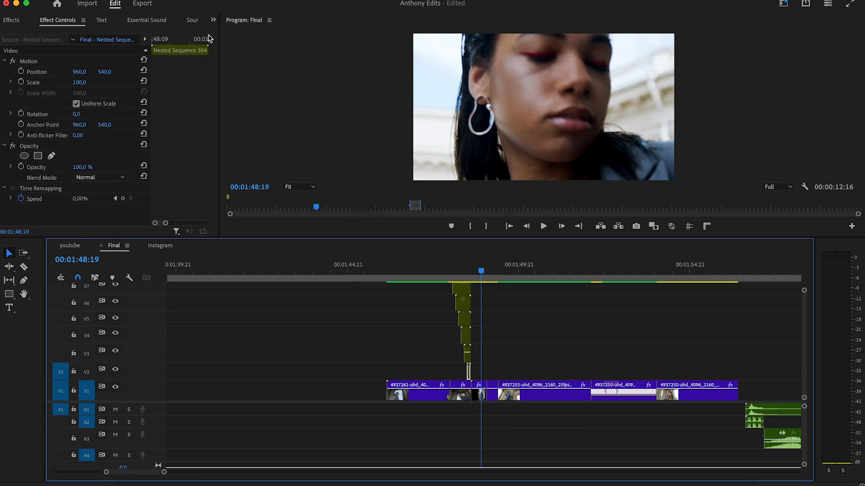
- Apply the Brightness & Contrast and Noise effects to the nested clip on V7
click(14, 21)
text(bright)
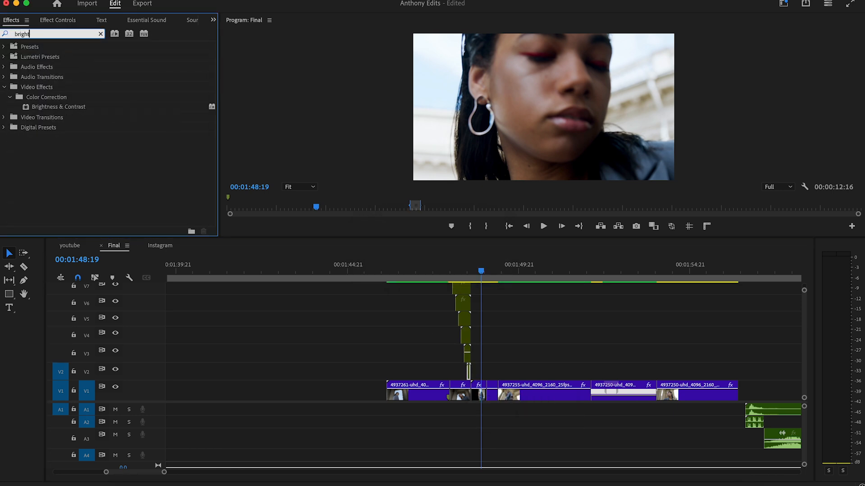
click(58, 110)
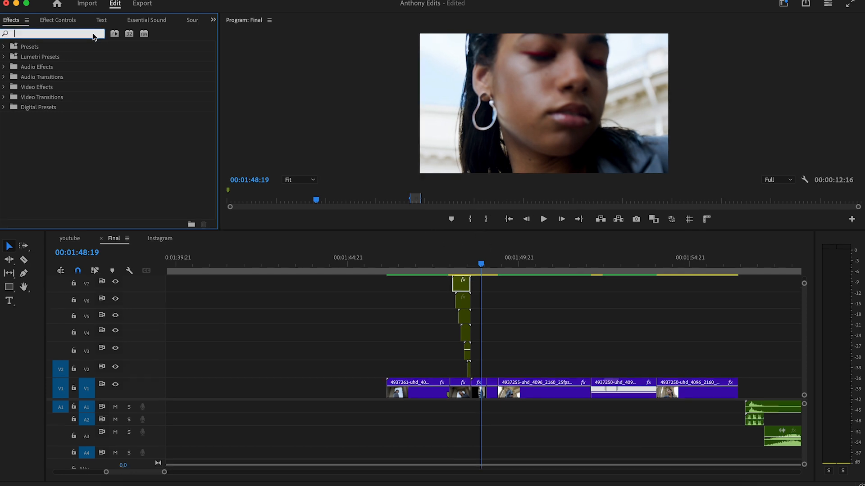
text(noise)
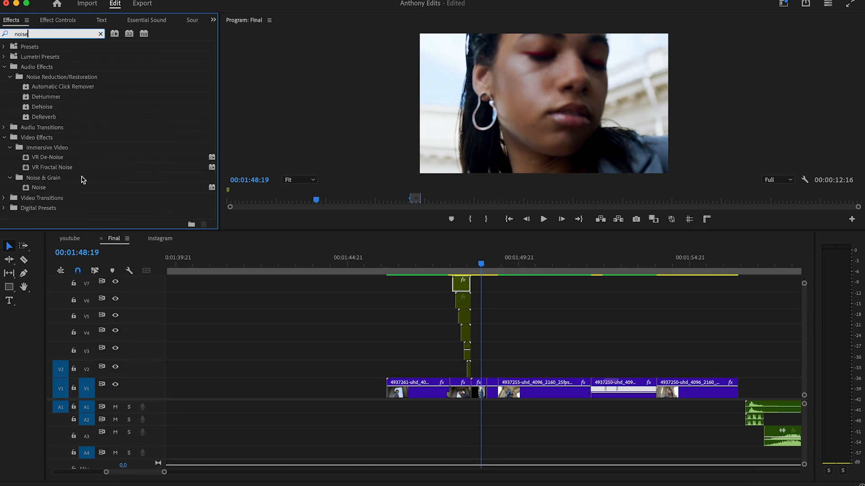
drag(39, 188, 417, 263)
- Keyframe Brightness and Contrast at 40 at the start of the V7 nested clip, 00:01:47:23
click(213, 21)
click(225, 41)
scroll(191, 77, down, 5)
key(Up)
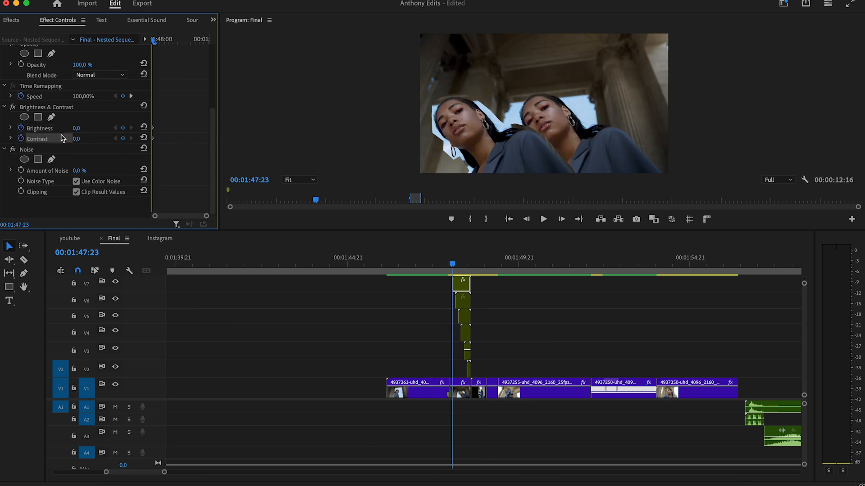
click(84, 139)
text(4)
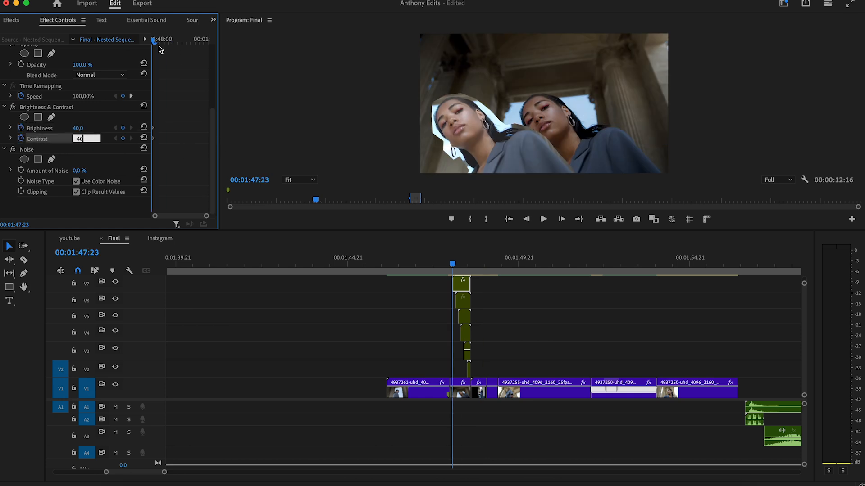
text(0)
key(Return)
- Keyframe Brightness and Contrast at 0 at 00:01:48:01 and set the Amount of Noise to 20%
drag(155, 42, 161, 41)
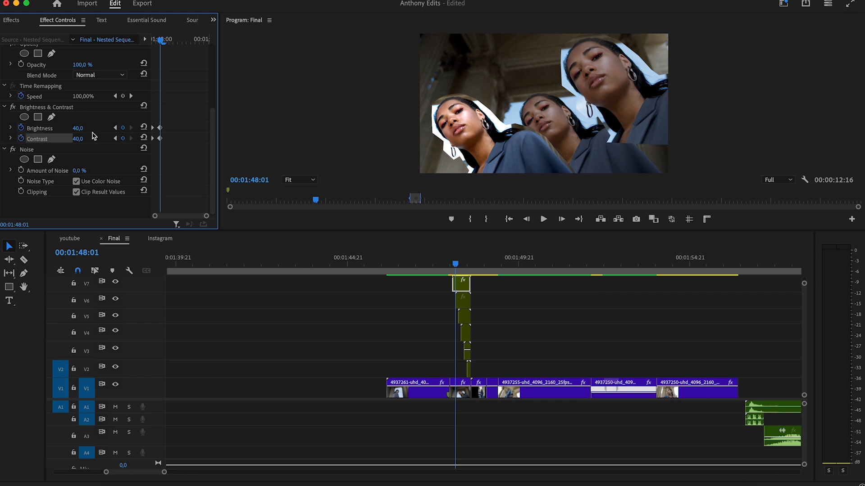
text(0)
key(Return)
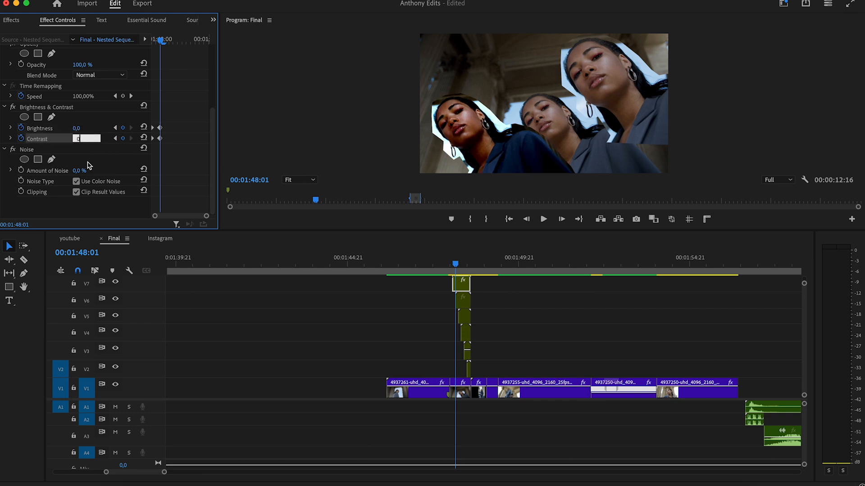
text(0)
key(Return)
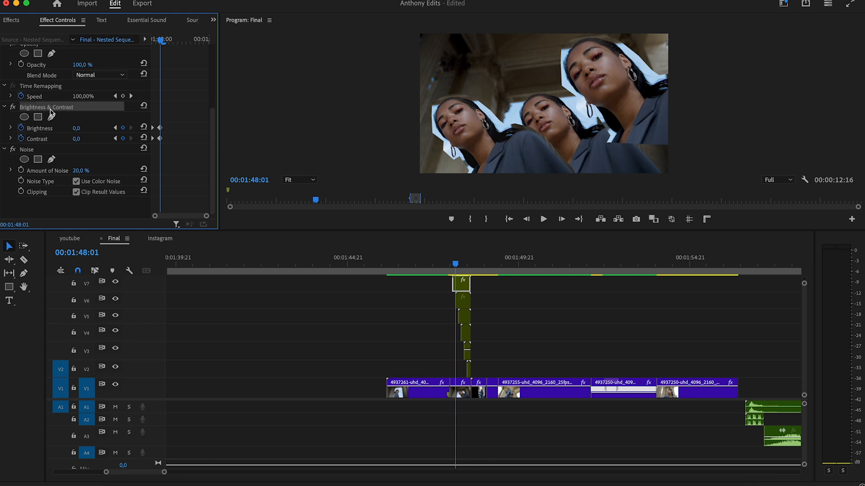
- Copy the Brightness & Contrast and Noise effects and paste them onto the other nested copies
click(33, 153)
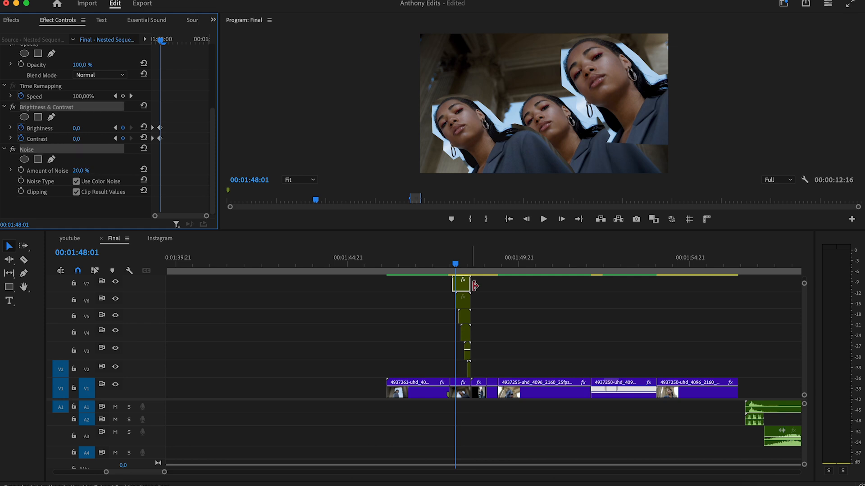
click(461, 394)
drag(488, 283, 449, 367)
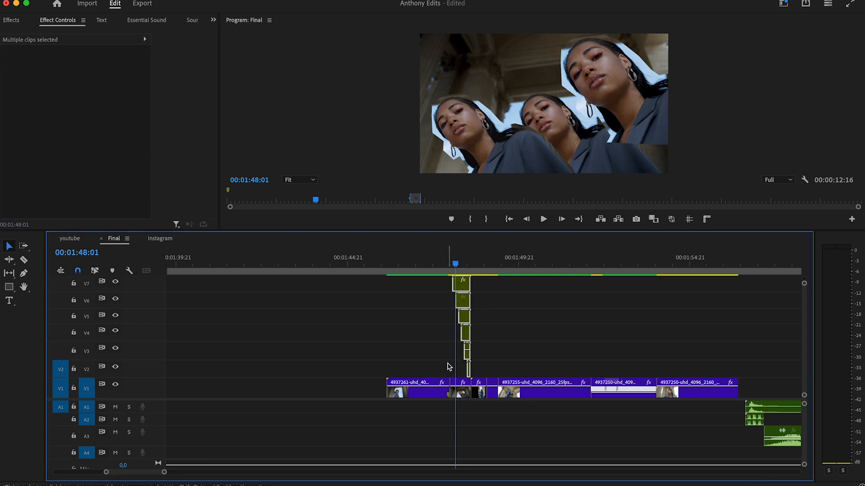
key(super+shift+e)
- Nest the frozen base clip on V1 with the same copied effects and play back the layered freeze section
click(465, 393)
key(alt+n)
key(Return)
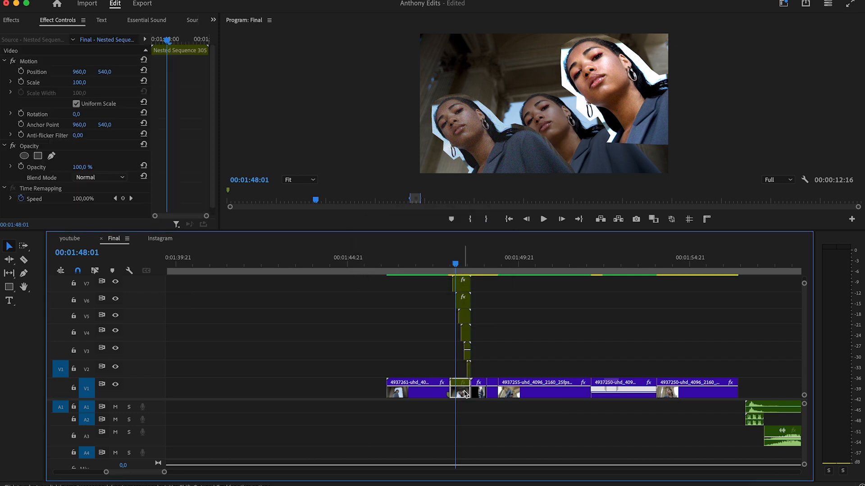
click(446, 264)
key(space)
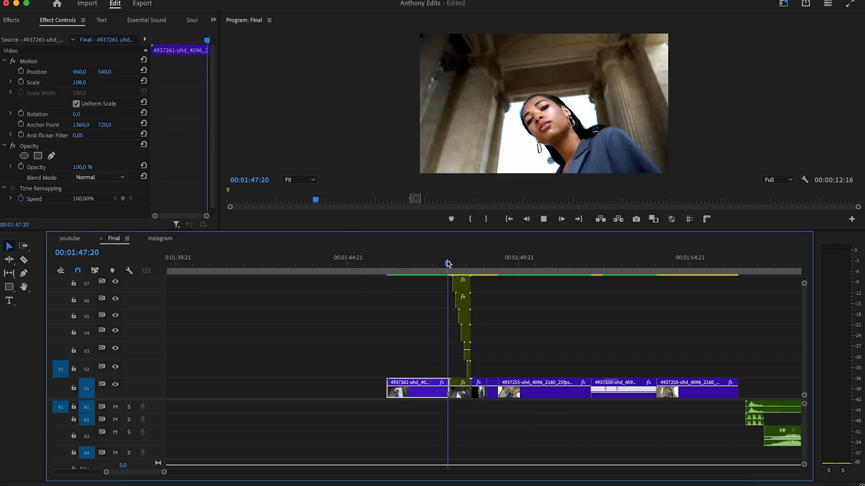
key(space)
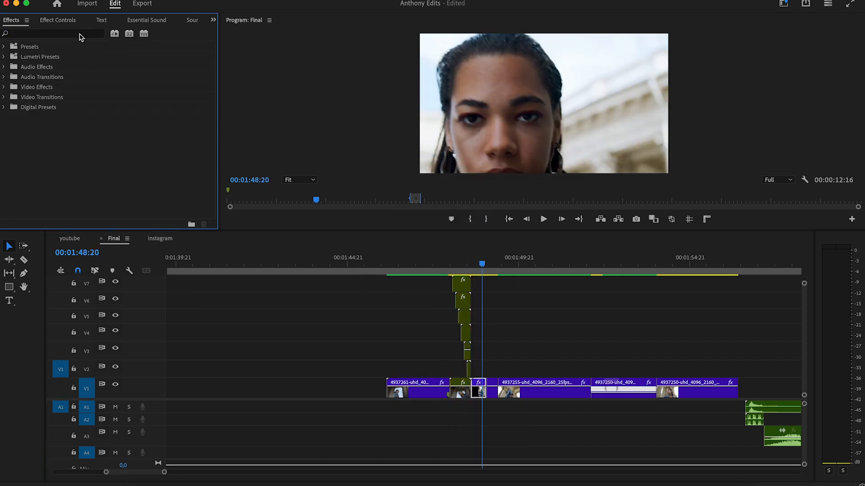
- Apply the Black & White effect to the short clip right after the frozen segment and preview the section
click(80, 36)
text(black)
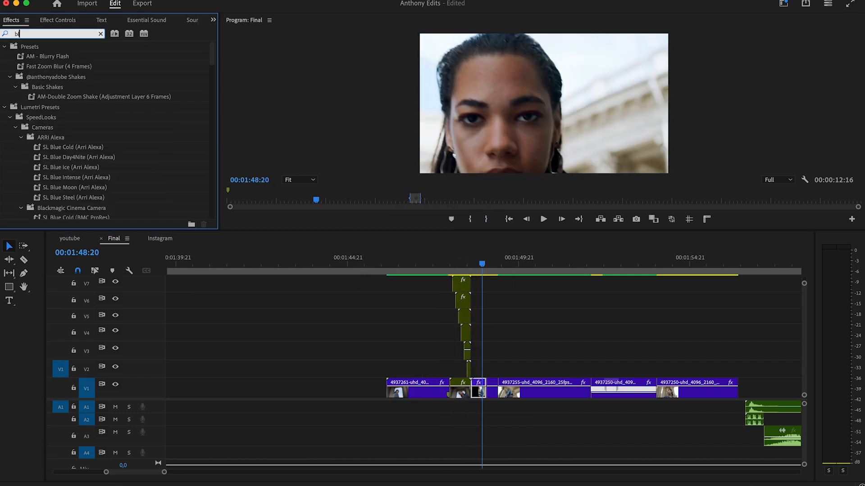
text( whi)
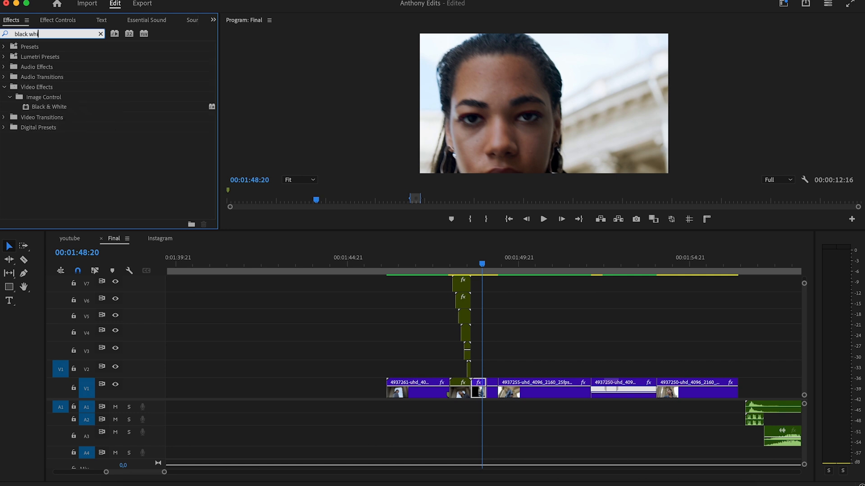
drag(53, 109, 420, 302)
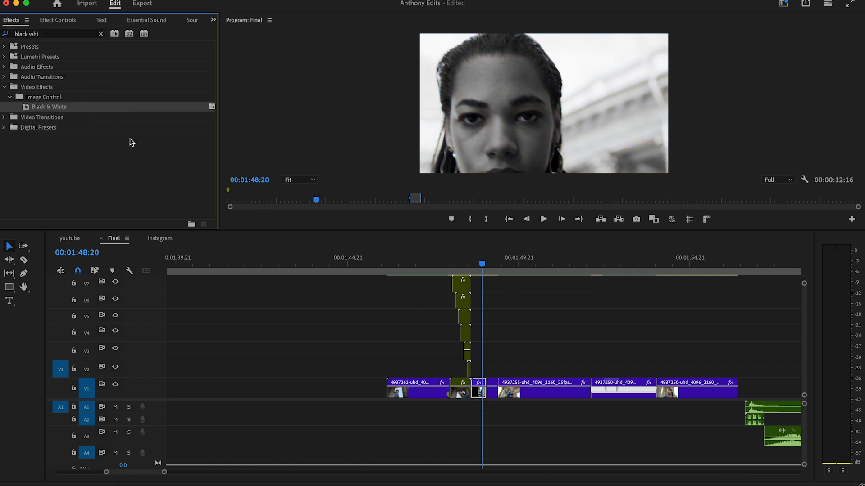
drag(491, 392, 491, 393)
drag(483, 261, 446, 258)
key(space)
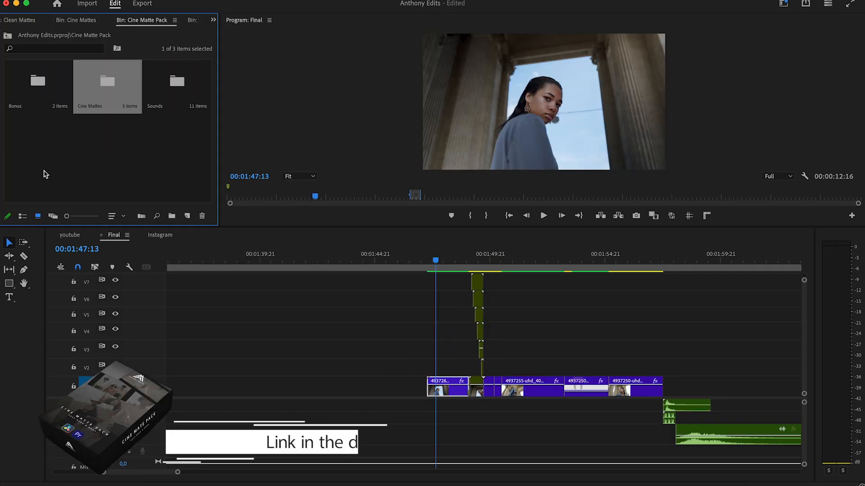
- Place the first matte from the Clean Mattes bin on V8, spanning the first clip and the frozen section
double_click(108, 86)
double_click(58, 91)
click(96, 124)
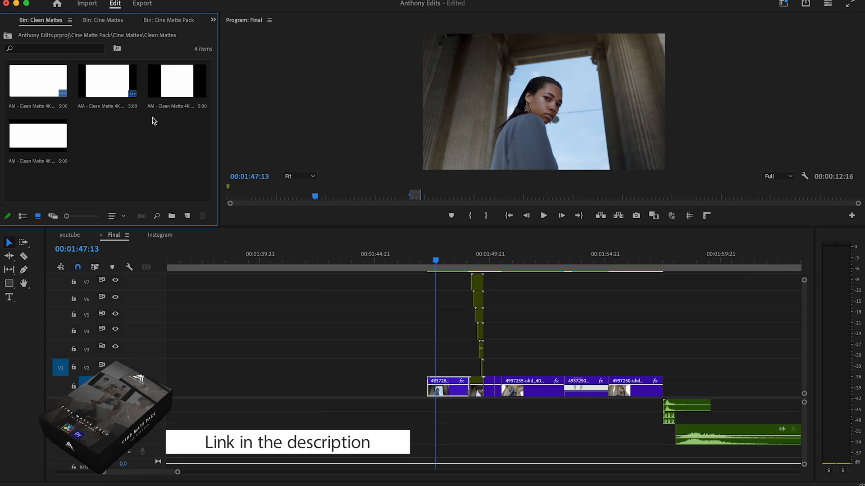
drag(516, 227, 519, 207)
drag(29, 92, 483, 259)
- Scale the V8 matte to frame size, set its blend mode to Multiply and scrub through the result
right_click(461, 262)
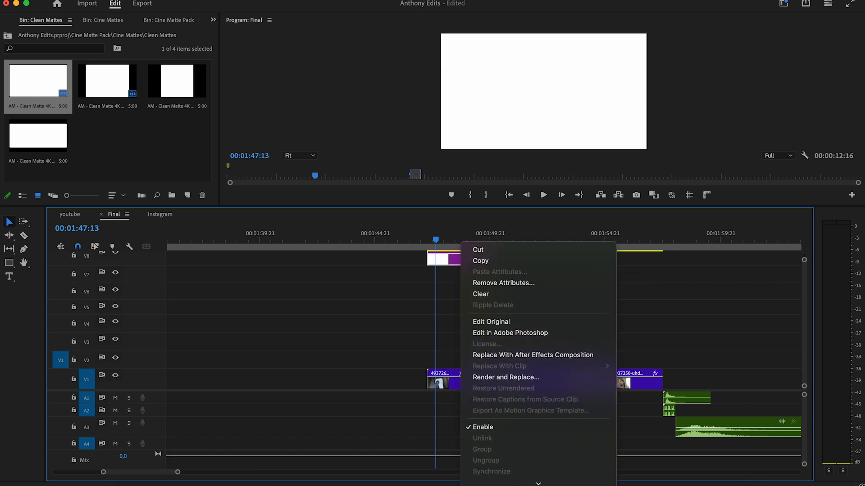
click(498, 410)
click(213, 20)
click(236, 43)
click(99, 178)
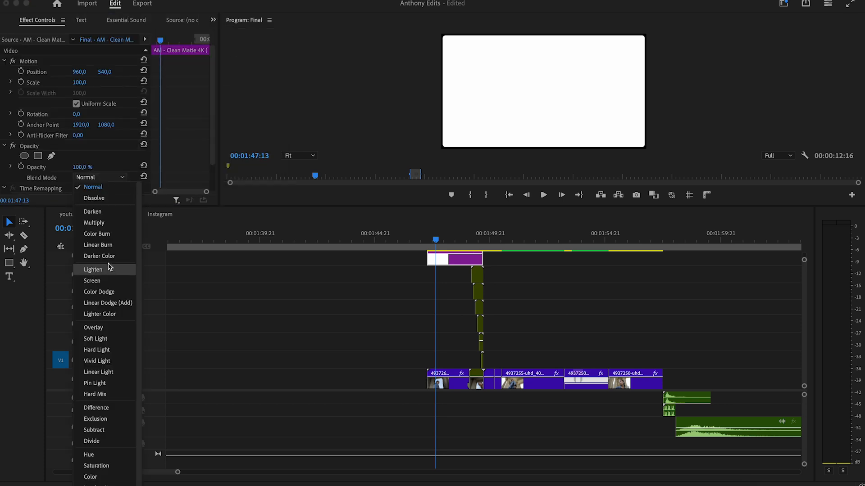
click(103, 223)
click(449, 247)
mouse_move(452, 249)
mouse_down()
mouse_move(480, 257)
mouse_move(466, 259)
mouse_up()
- Place the second matte from the Clean Mattes bin on V8 over the short black-and-white clips and scale it to frame size
click(214, 20)
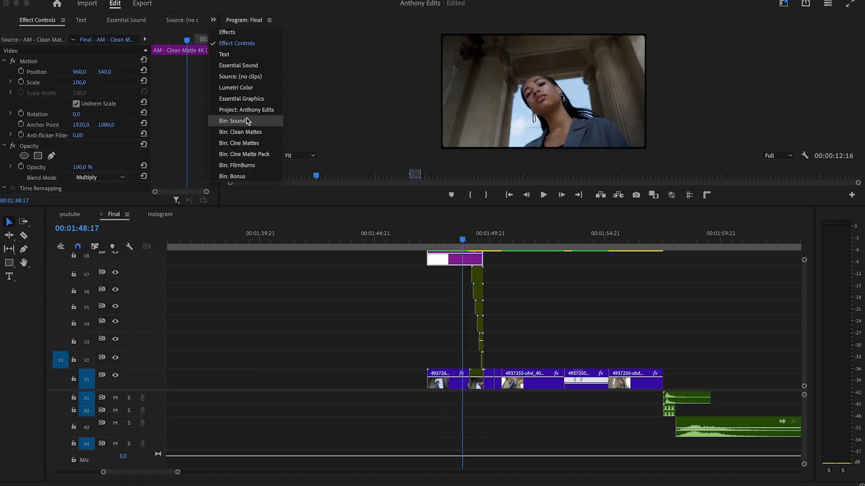
click(243, 110)
double_click(95, 92)
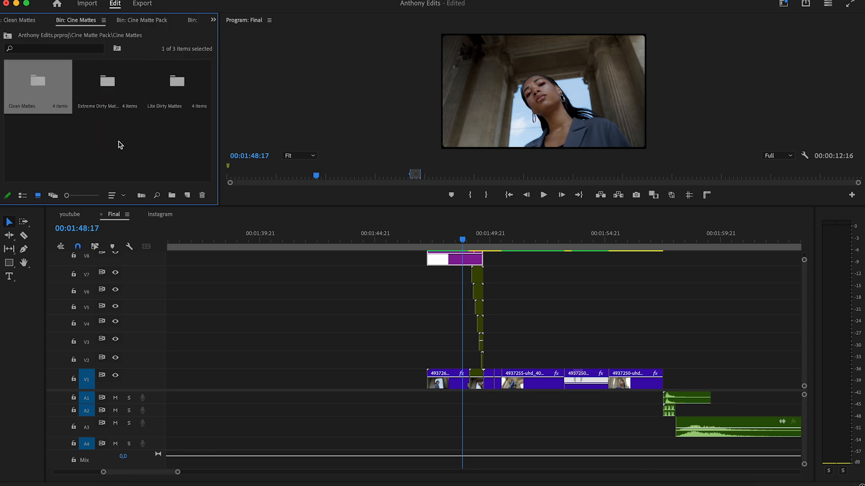
double_click(35, 85)
drag(107, 86, 501, 261)
click(498, 243)
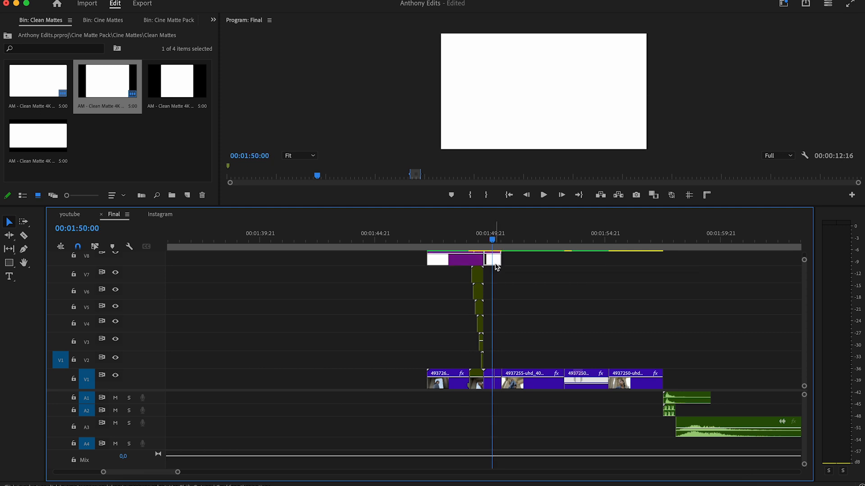
right_click(496, 267)
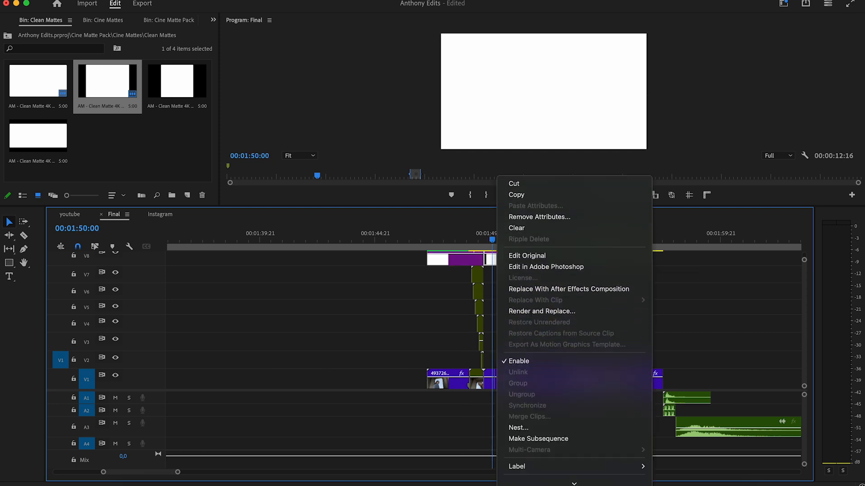
click(533, 422)
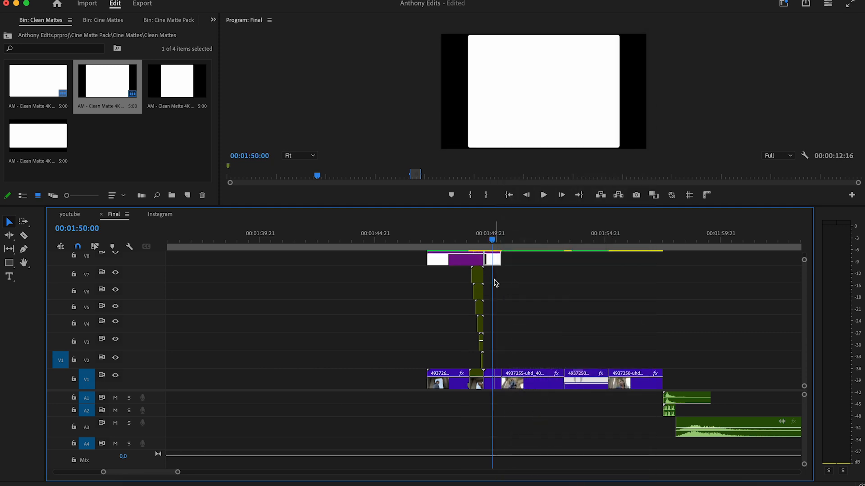
- Set the blend mode of the second V8 matte to Multiply
click(215, 22)
click(234, 46)
click(109, 178)
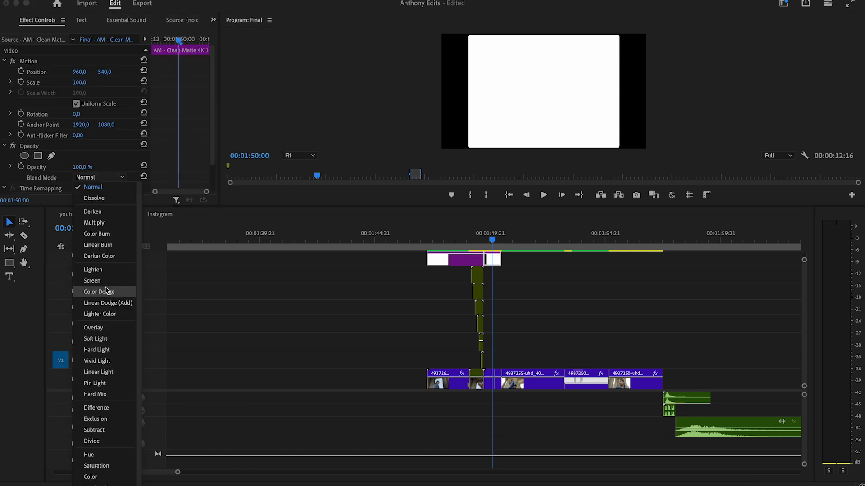
click(99, 225)
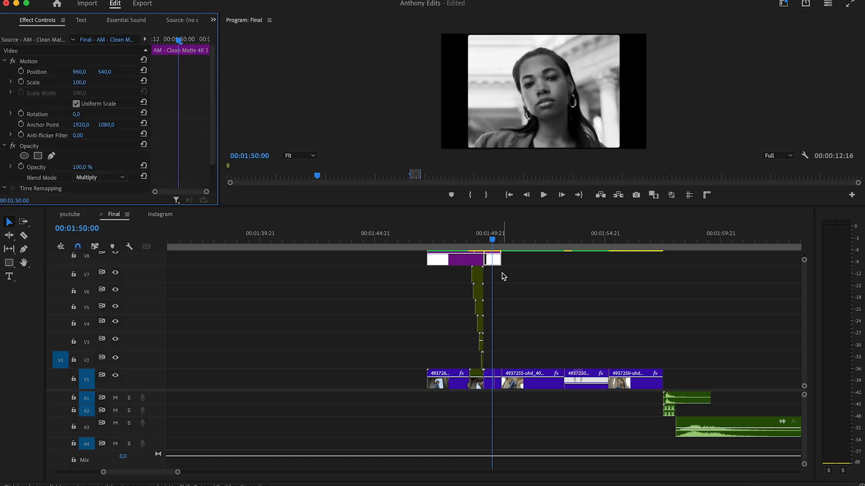
- Copy the two V8 mattes alternately over the remaining clips, trim them to the end of the last clip and play back the sequence
click(565, 240)
key(super+v)
drag(580, 262, 616, 264)
click(445, 265)
drag(443, 265, 634, 261)
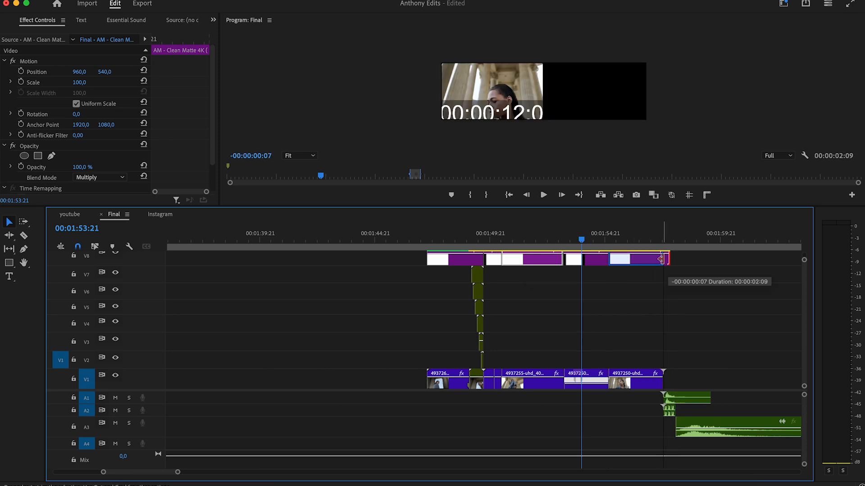
click(426, 243)
key(space)
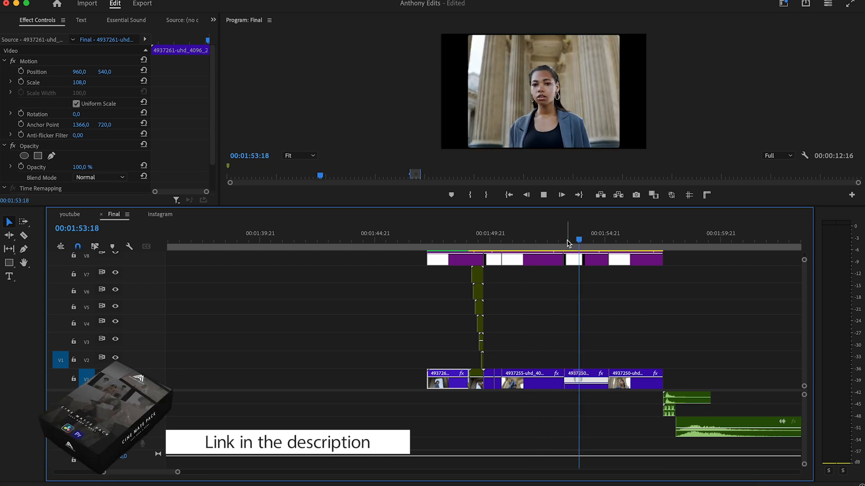
key(space)
click(598, 274)
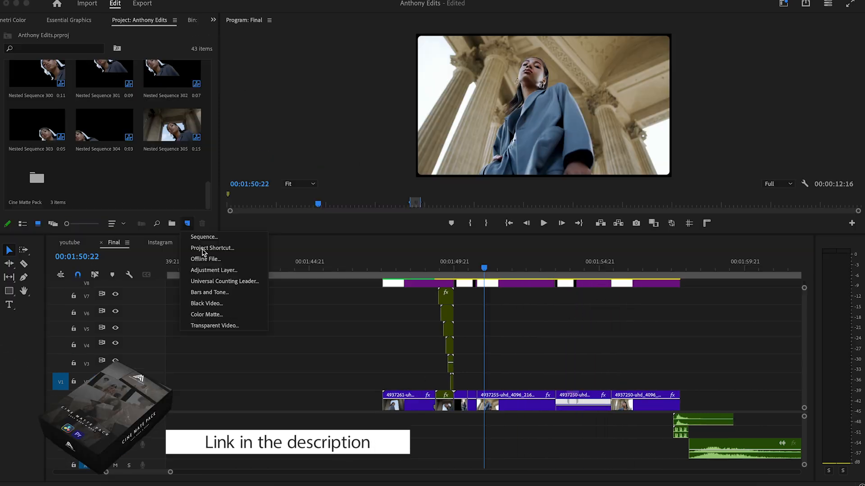
- Create a 1920 x 1080 adjustment layer and place it on V2, trimmed to cover the short black-and-white clips
click(266, 269)
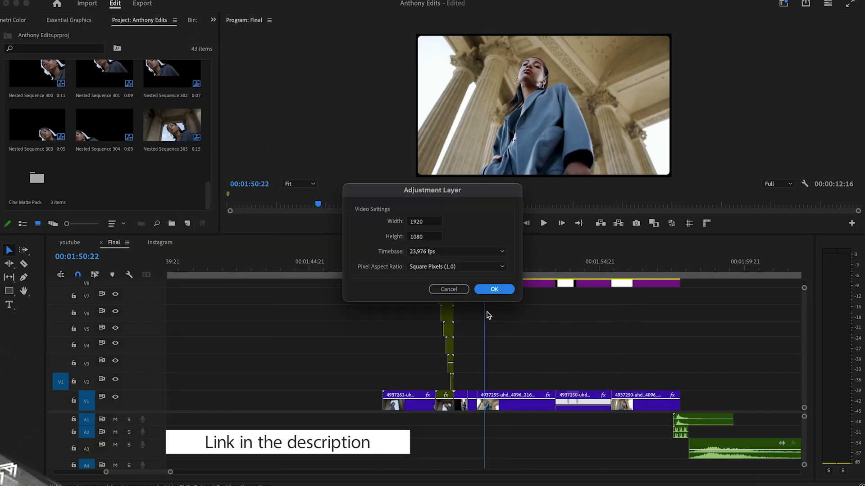
click(494, 288)
drag(104, 180, 453, 383)
drag(599, 383, 470, 383)
- Add another adjustment layer on V3 at the start of the following clip, shorten it to six frames and paste a copy right behind it
drag(115, 180, 478, 363)
drag(483, 270, 477, 273)
key(Right)
key(Right)
key(Right)
key(Right)
key(Right)
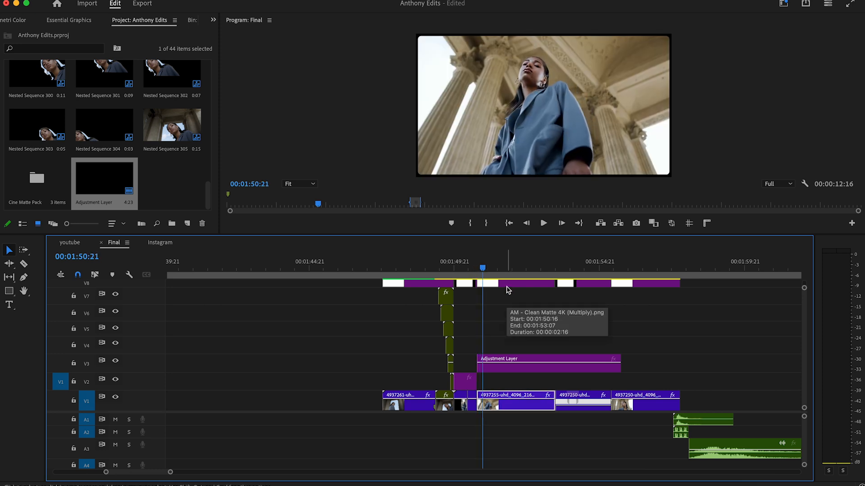
key(c)
click(485, 358)
key(v)
click(506, 370)
key(Delete)
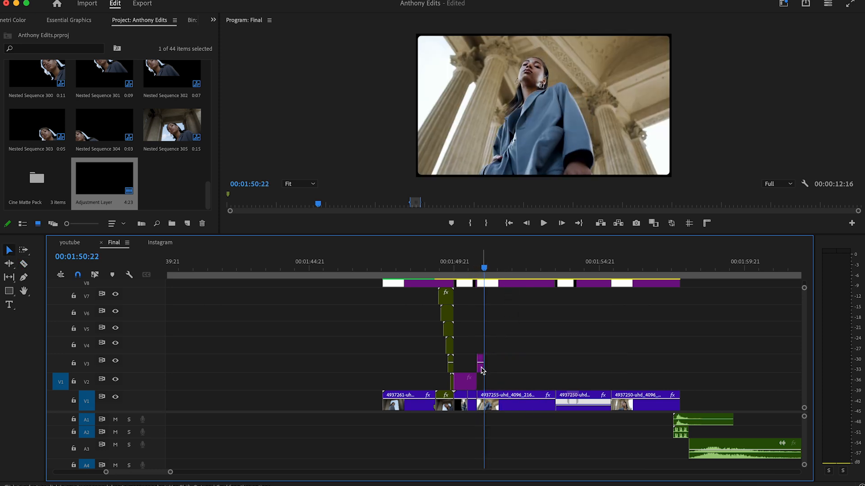
key(super+v)
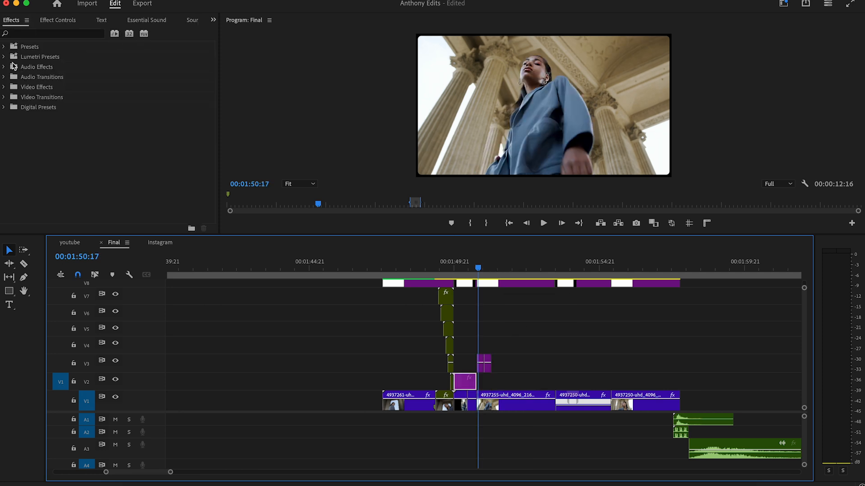
- Apply the AM-Slow Shutter Speed preset to the adjustment layer on V2
click(4, 46)
drag(58, 109, 466, 327)
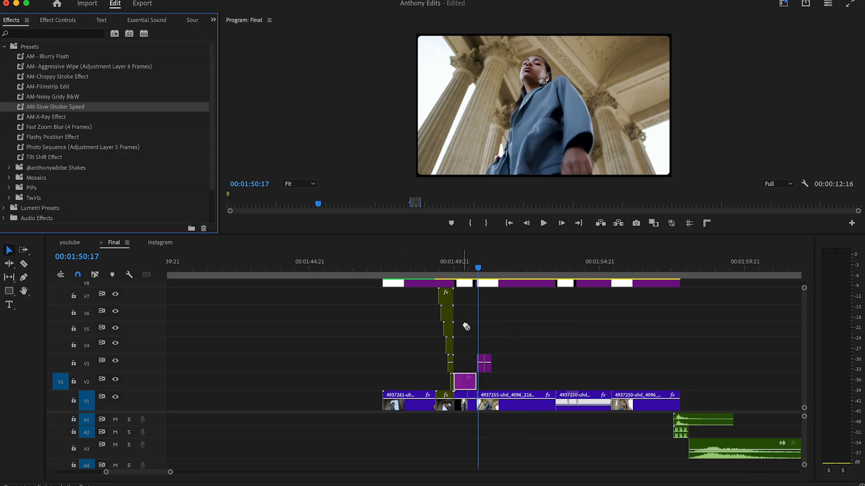
- Apply the AM-Nasty Flashy Shake Hit preset from Exclusive Shakes to the first short adjustment layer on V3
click(481, 368)
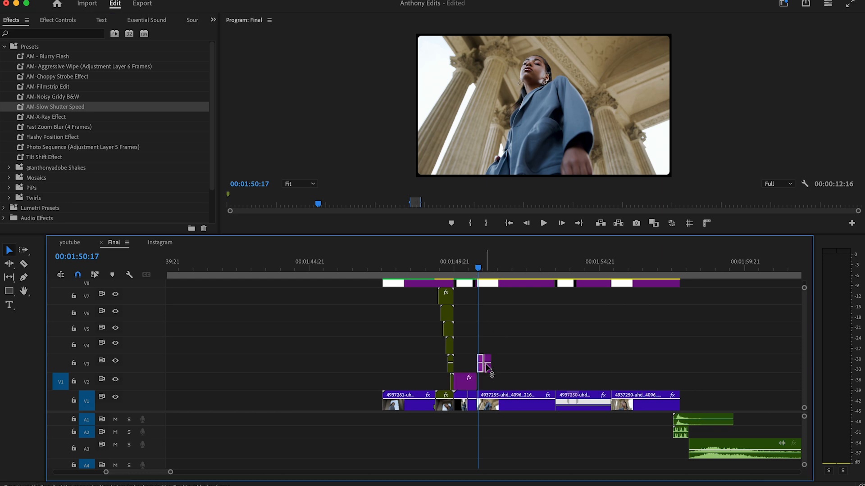
click(83, 34)
click(9, 169)
click(17, 180)
drag(214, 107, 214, 173)
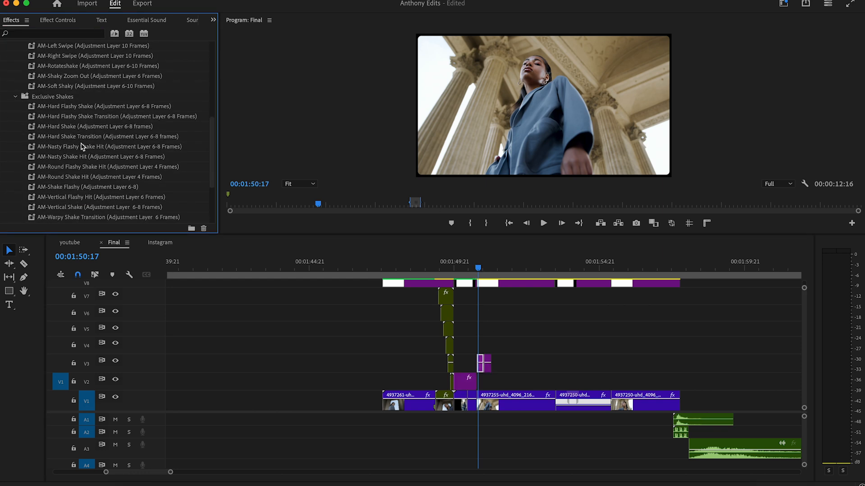
drag(72, 146, 362, 212)
drag(478, 368, 479, 366)
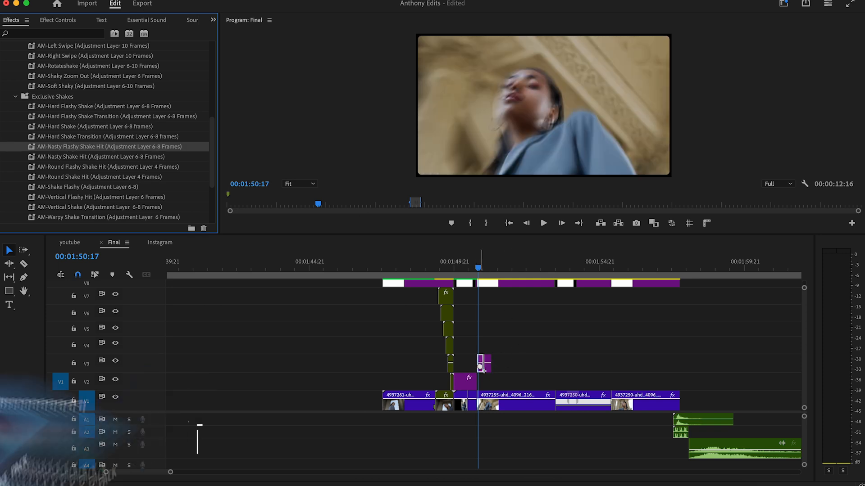
- Apply the AM-Hard Shake preset to the second short V3 adjustment layer and distribute copies of the shake layers across the remaining clips
drag(59, 128, 437, 333)
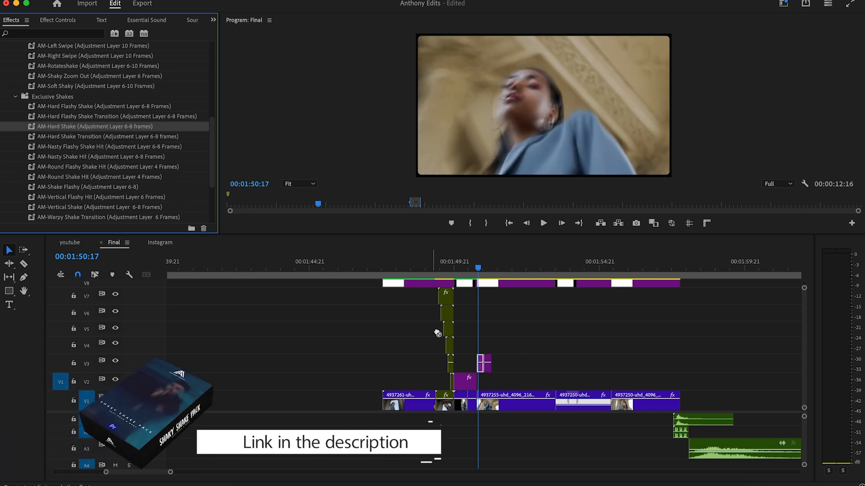
drag(488, 366, 574, 372)
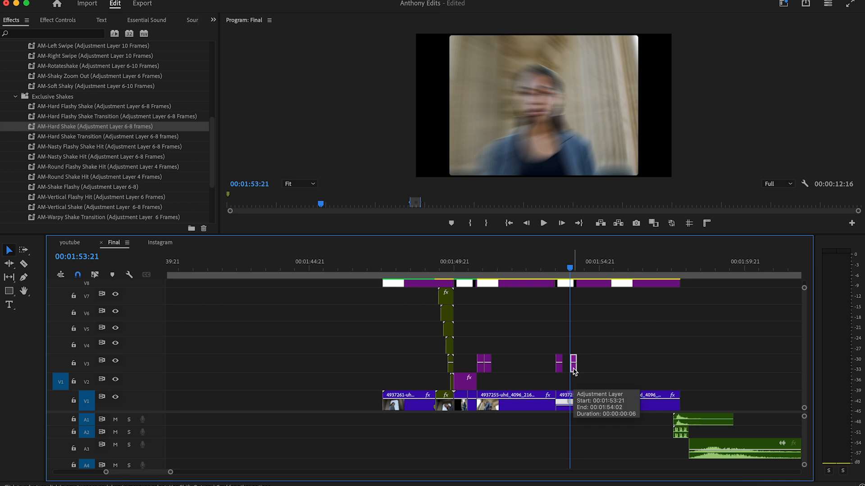
drag(575, 372, 671, 375)
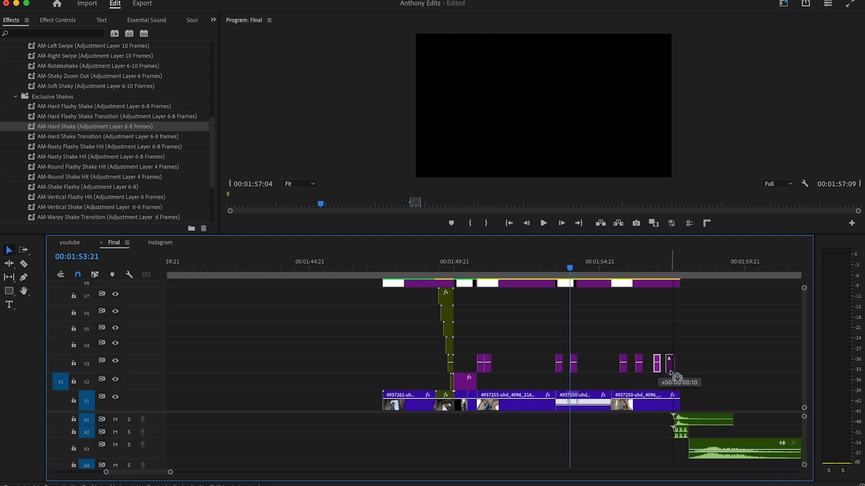
click(506, 269)
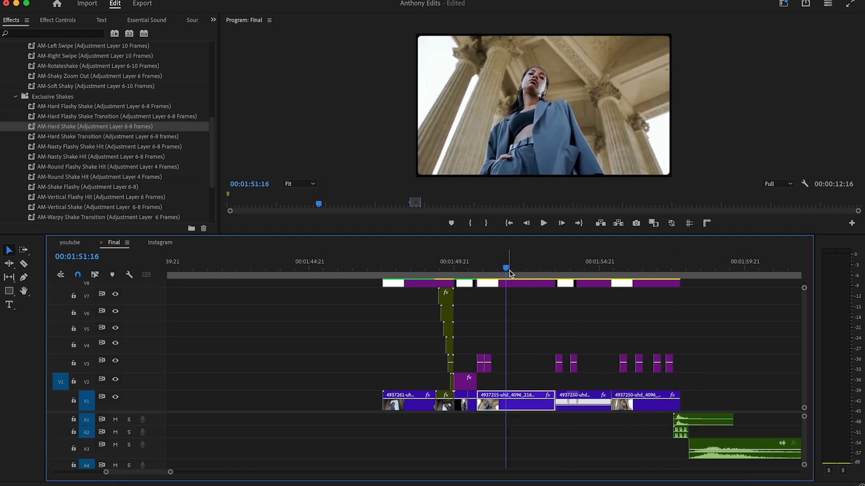
drag(489, 370, 512, 368)
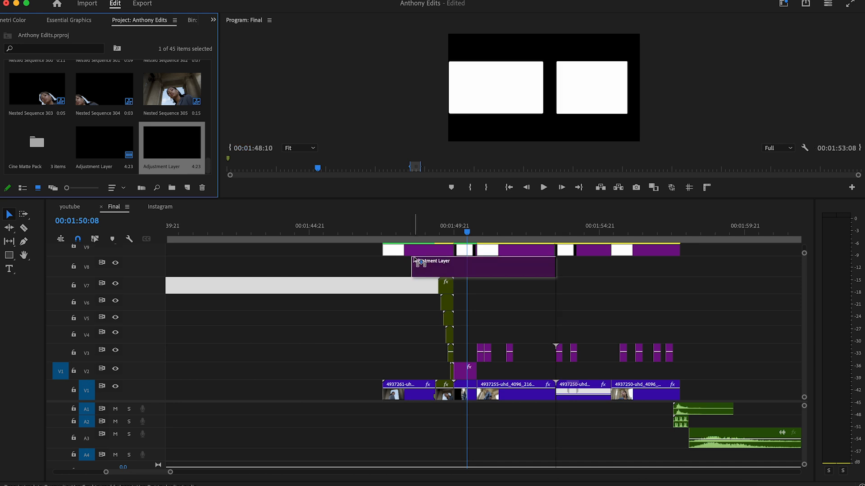
- Place a new adjustment layer on V8 beneath the mattes and trim it to the length of the first clip
drag(451, 266, 422, 265)
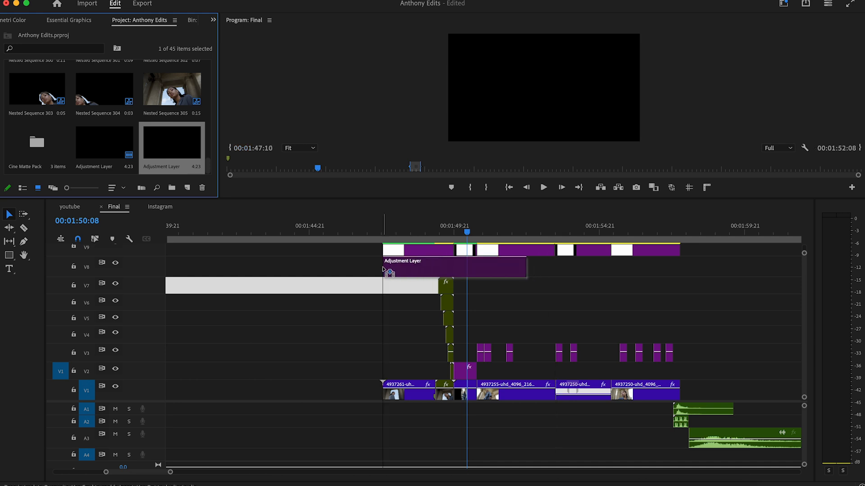
drag(525, 268, 437, 269)
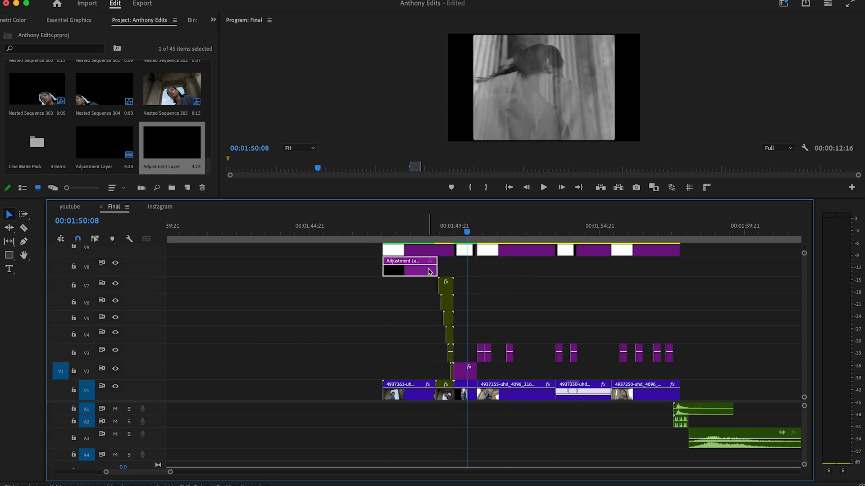
- Apply the Noise effect to the V8 adjustment layer with Amount of Noise at 10%
click(213, 20)
click(228, 31)
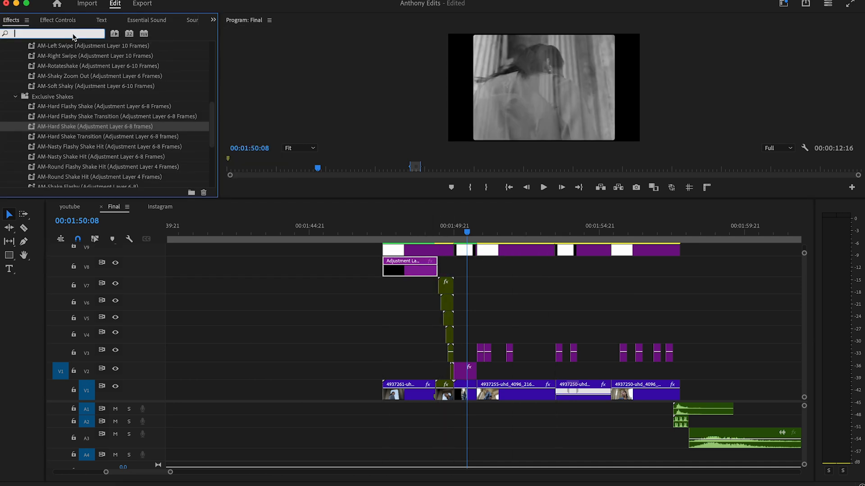
text(noisenoise)
scroll(98, 167, down, 2)
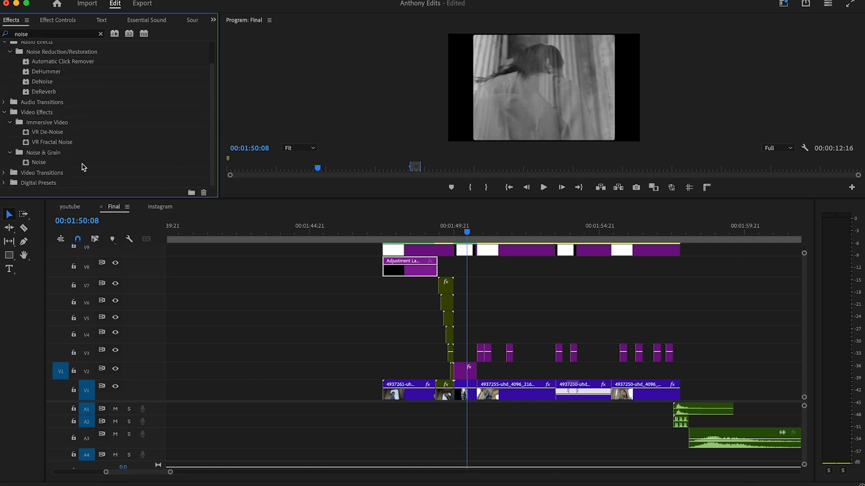
click(213, 20)
click(243, 41)
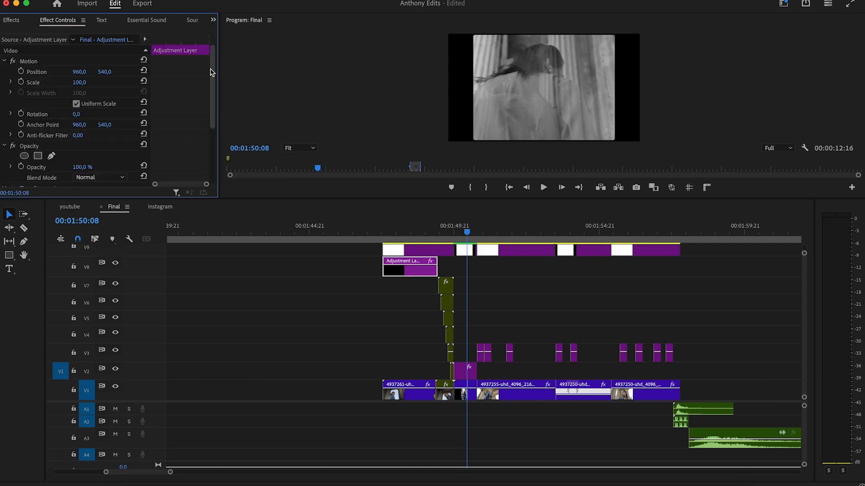
click(307, 116)
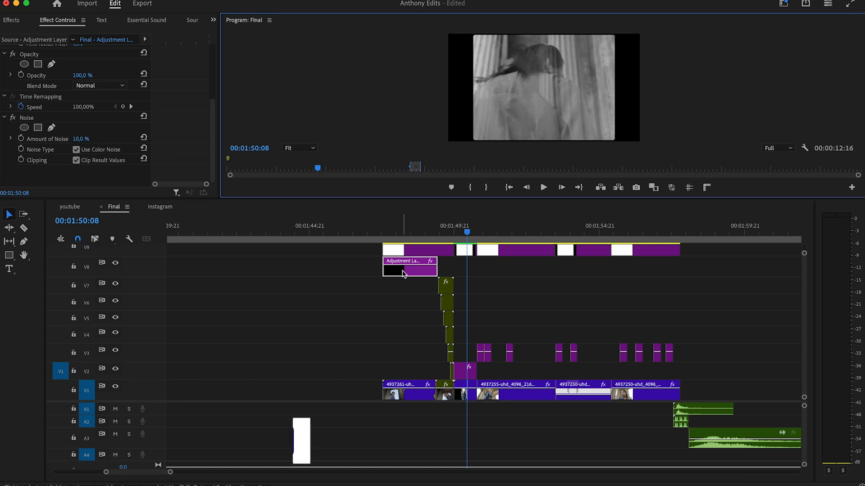
- Extend the V8 noise adjustment layer to the end of the last clip and cut out the part over the frozen segment
click(403, 274)
drag(435, 275, 679, 273)
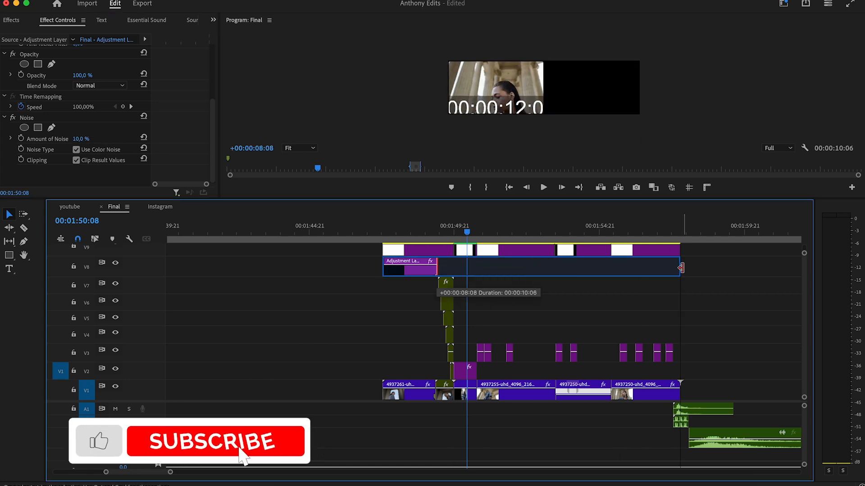
key(c)
click(454, 271)
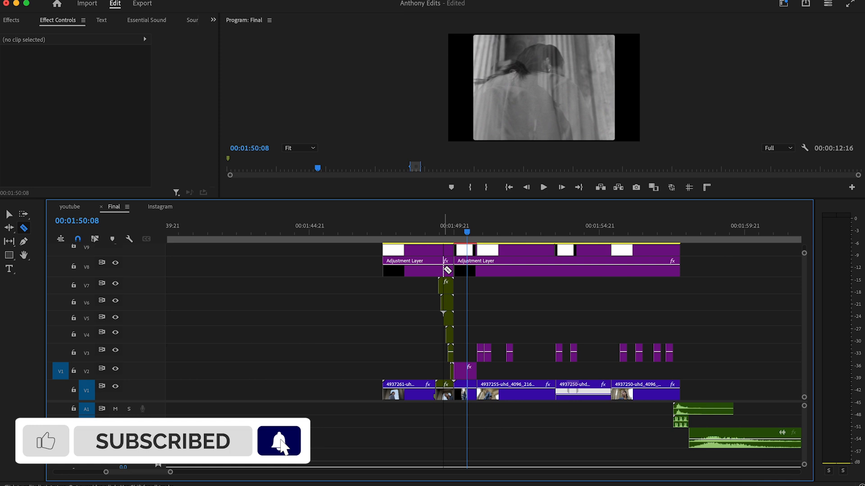
click(438, 271)
key(v)
click(446, 270)
key(Delete)
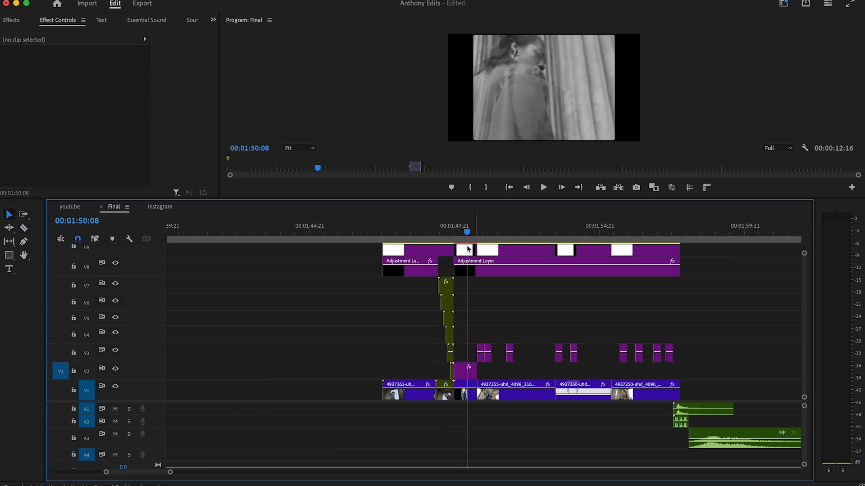
- Move the sound clips on A1, A2 and A3 so they begin at the start of the frozen segment, and play from the first clip
click(447, 229)
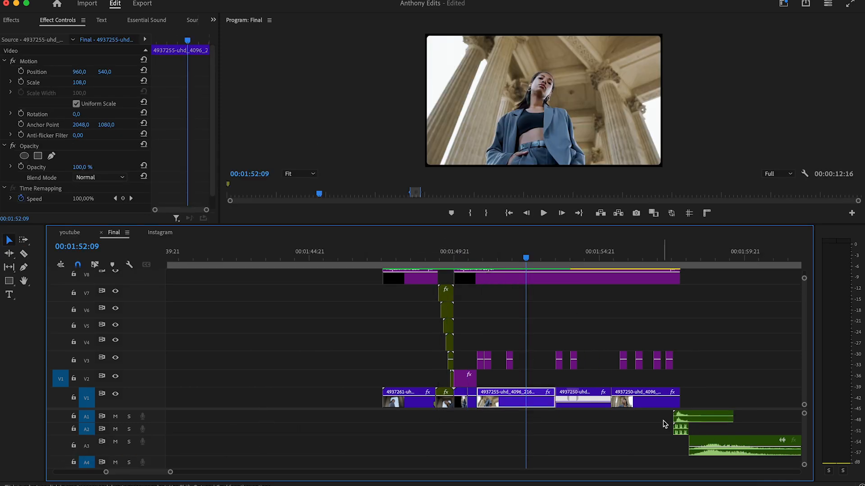
drag(664, 423, 724, 452)
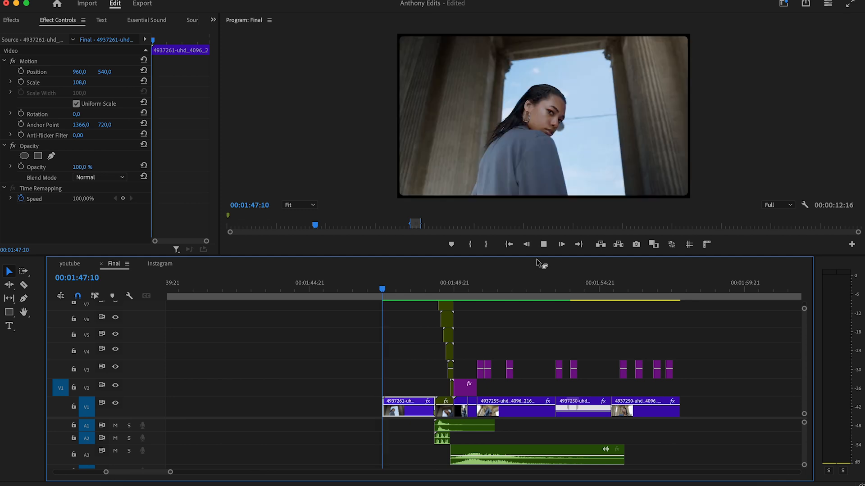